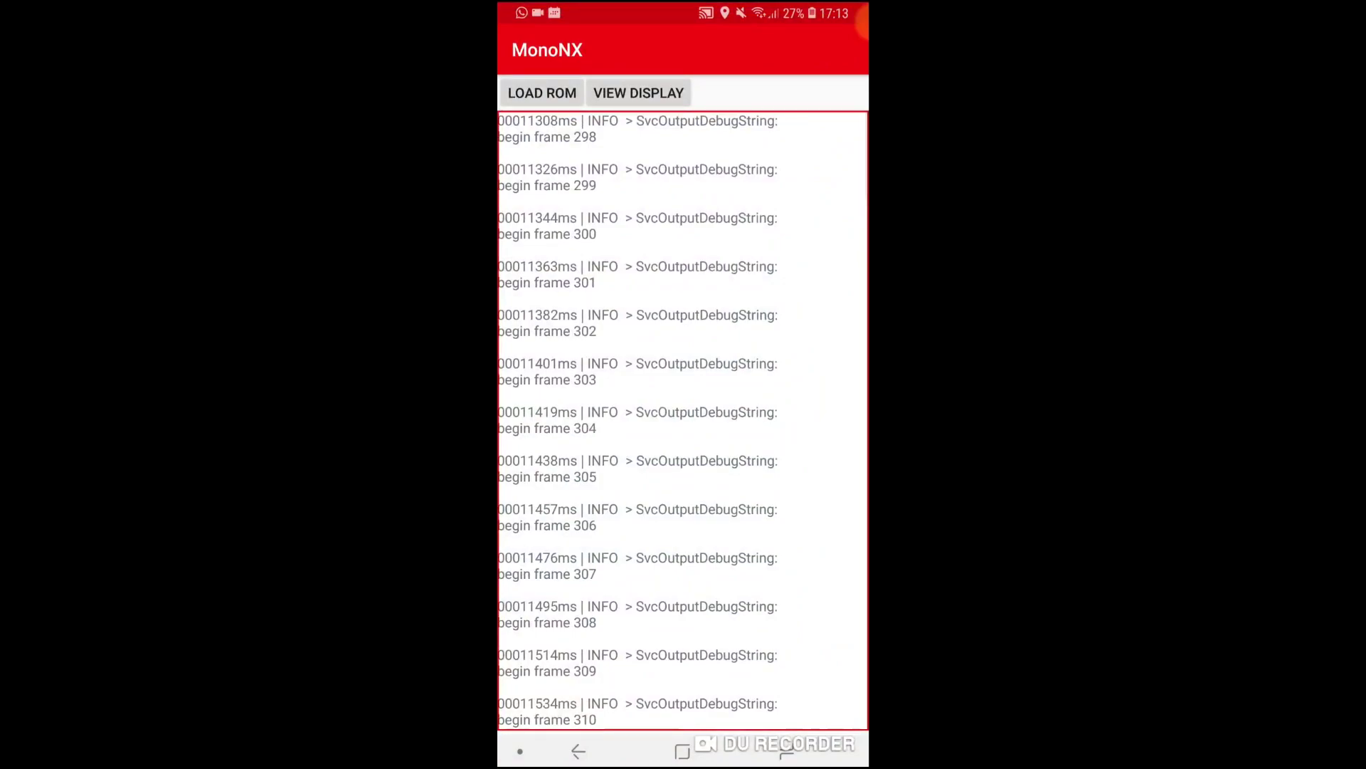
Dismiss the 'MonoNX has stopped' crash notice after the failed ROM load attempt.
left_click(541, 93)
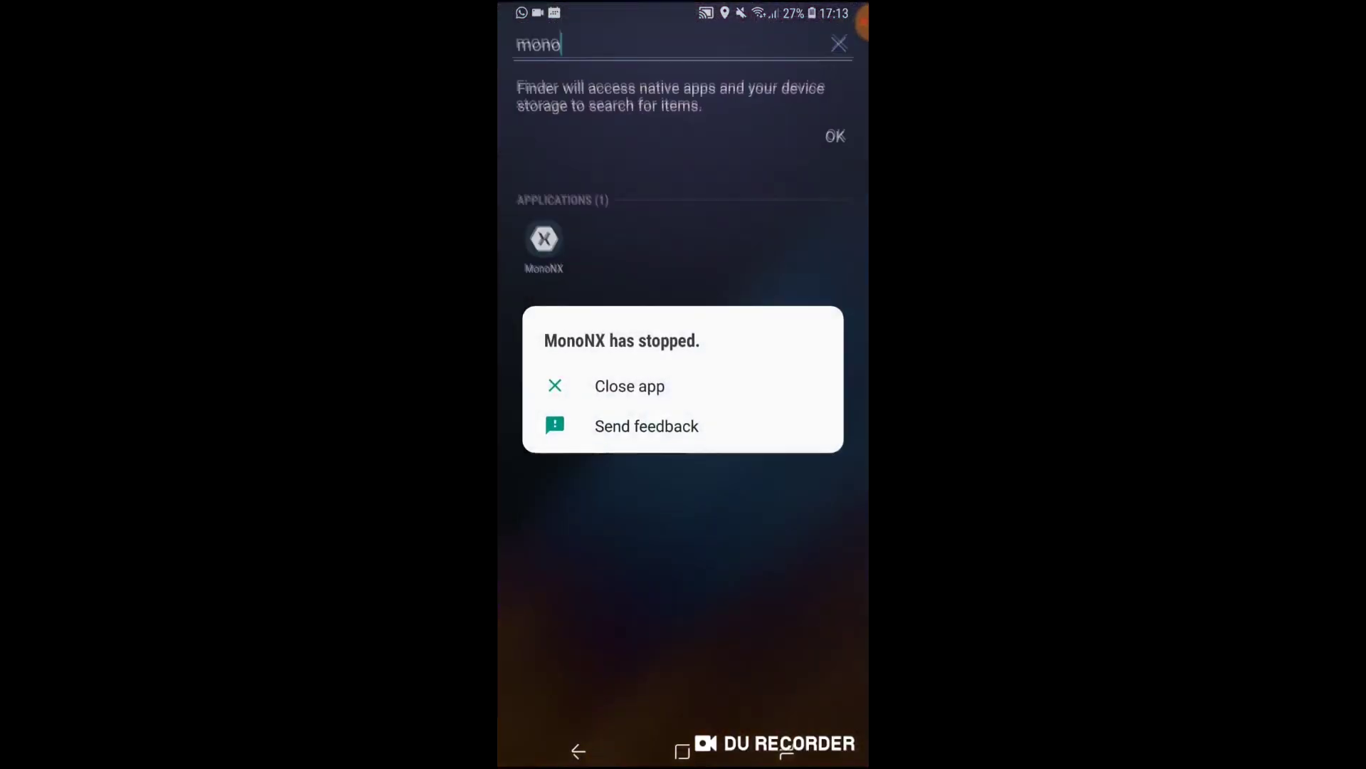
left_click(630, 385)
Relaunch MonoNX from the launcher and bring up the Downloads ROM picker via LOAD ROM.
left_click(546, 241)
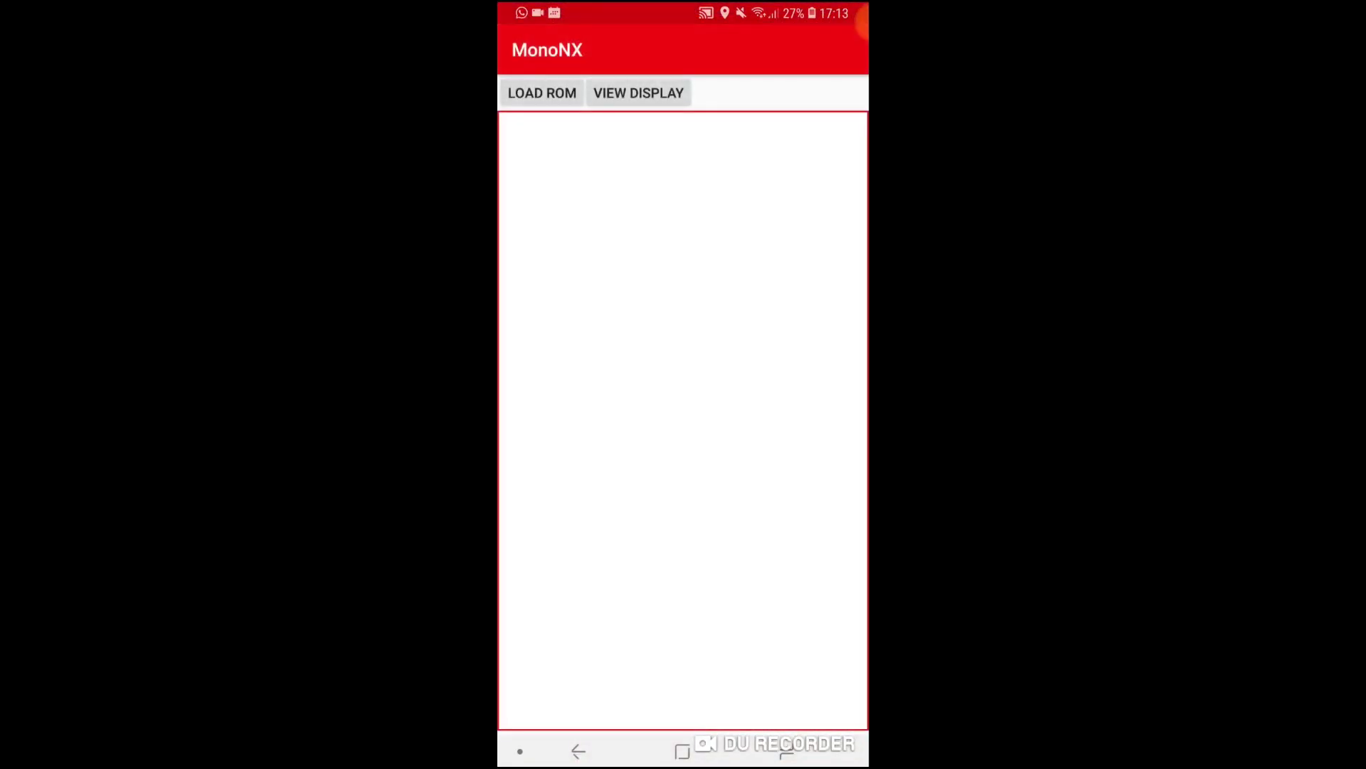
left_click(542, 93)
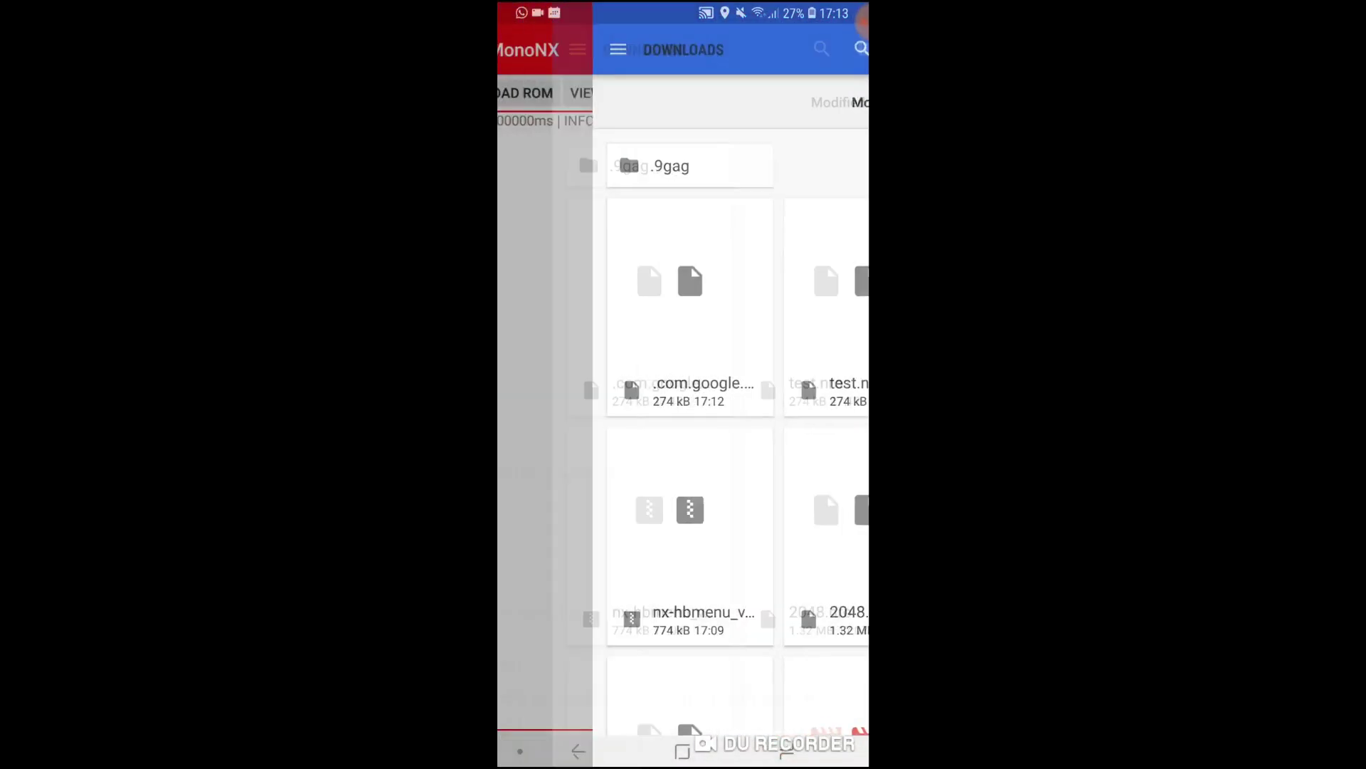